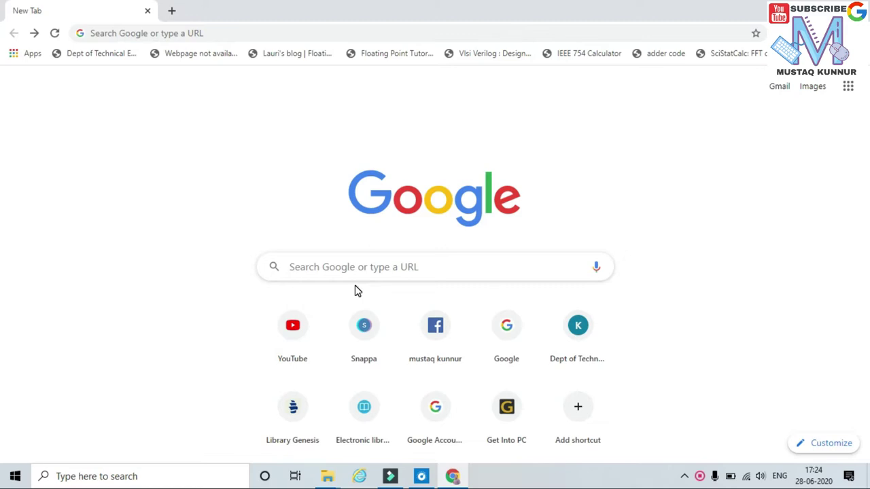
Rerun the 'epson ecotank l3150 driver download' search and open the epson.co.in L3150 support page.
left_click(119, 32)
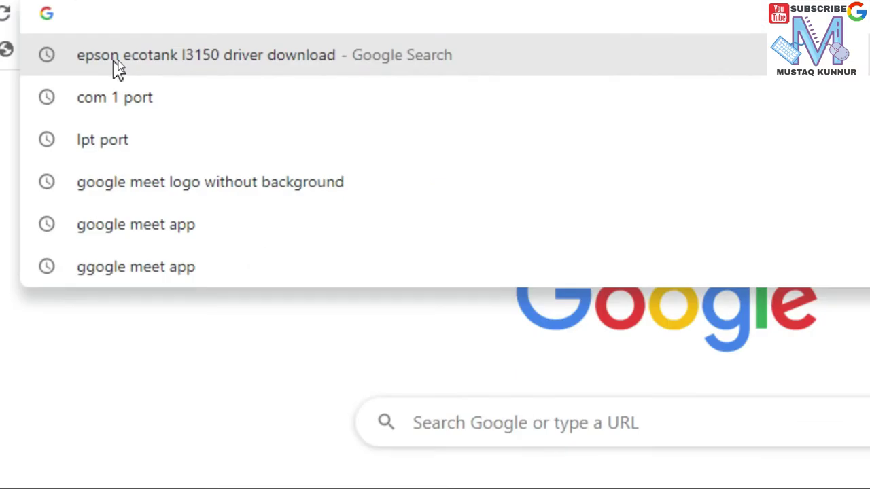
left_click(116, 66)
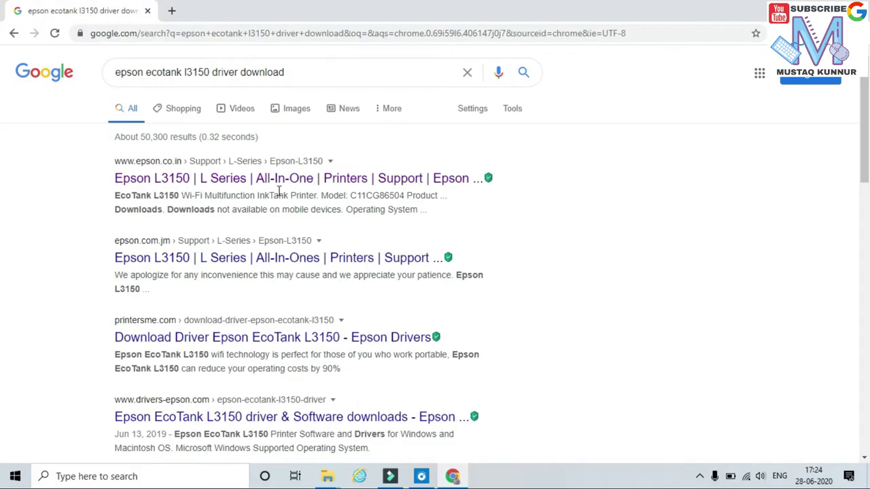
left_click(162, 178)
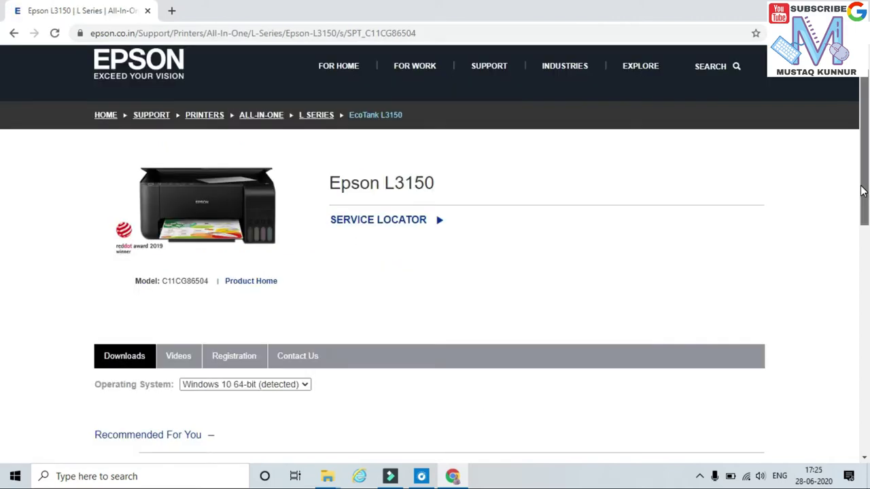
Download the EPSON Universal Print Driver from Recommended For You, accepting Epson's licence terms.
left_click_drag(862, 192, 862, 296)
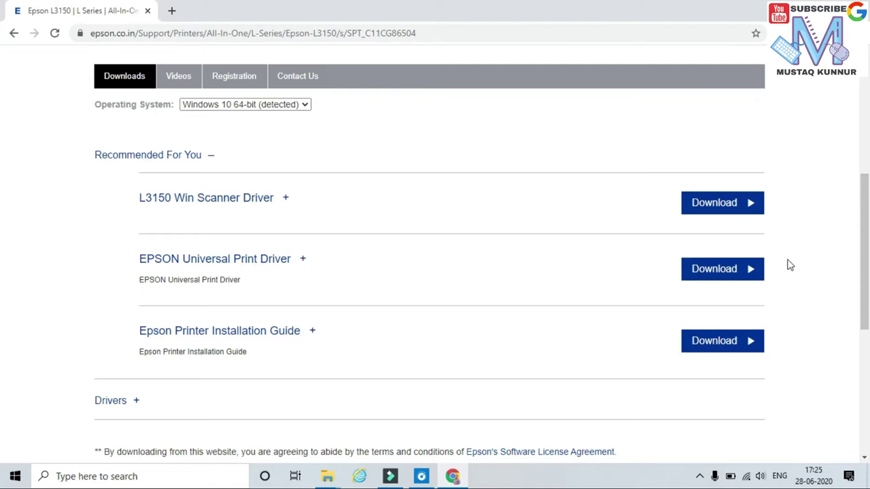
left_click(709, 279)
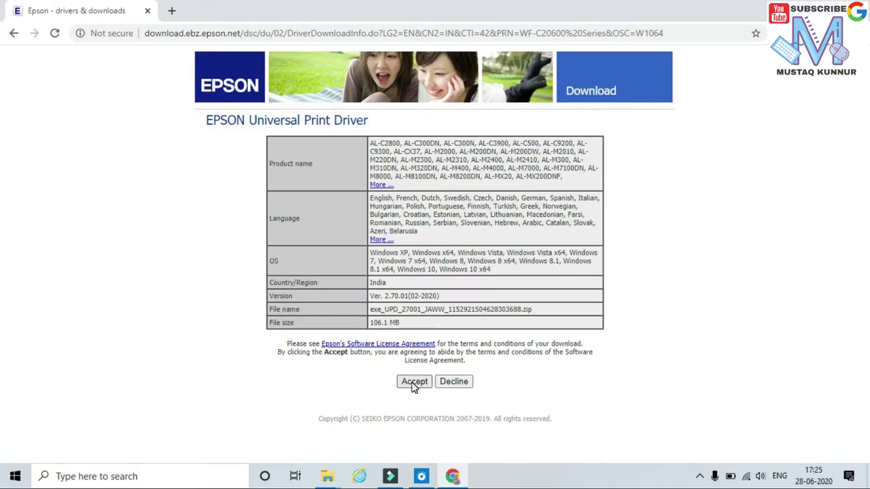
left_click(415, 383)
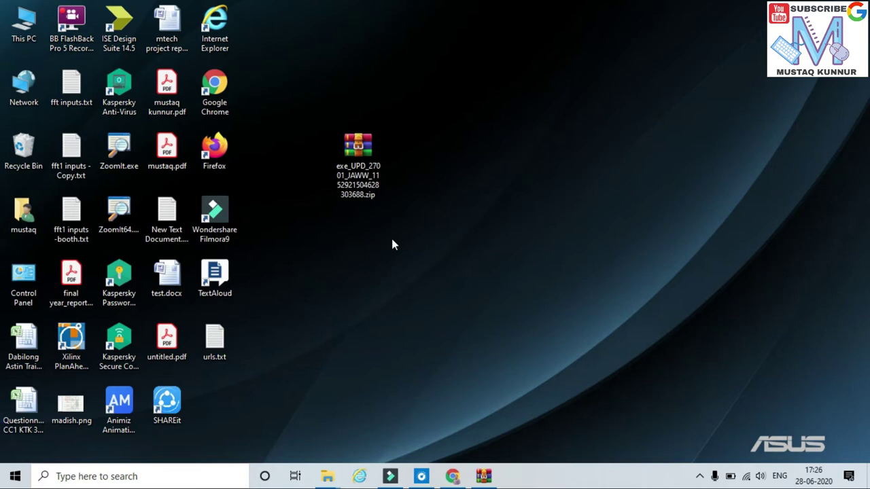
Extract exe_UPD_27001_JAWW_1152921504628303688.zip into its own desktop folder and open that folder.
left_click(470, 166)
right_click(361, 144)
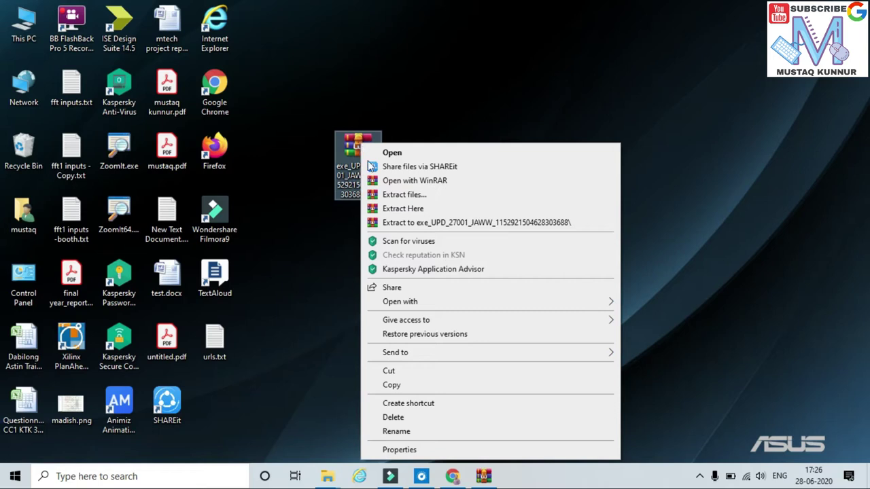
left_click(401, 222)
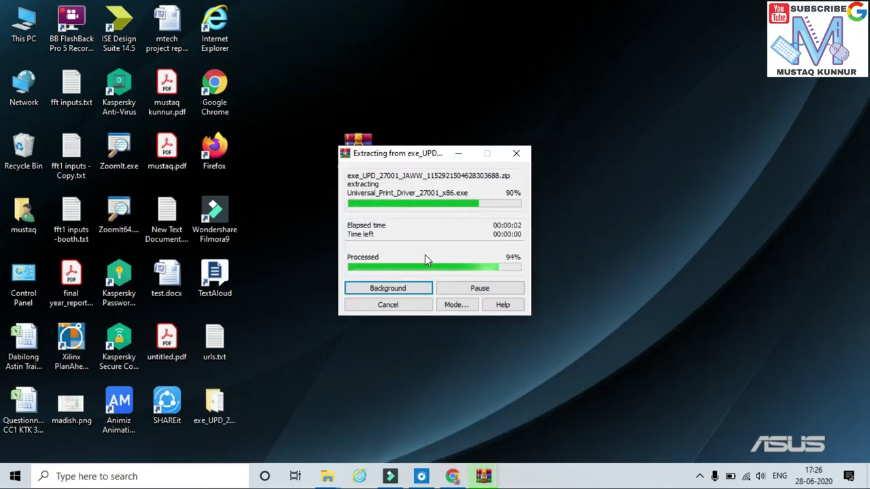
left_click(549, 265)
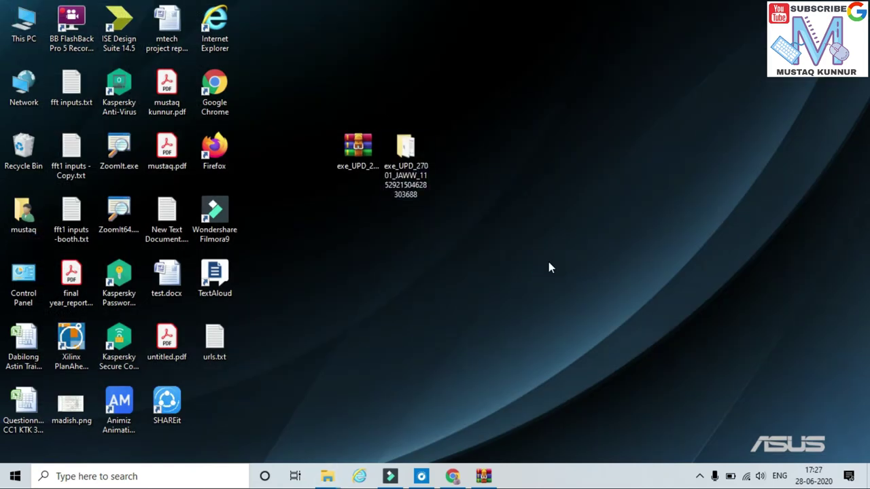
double_click(401, 160)
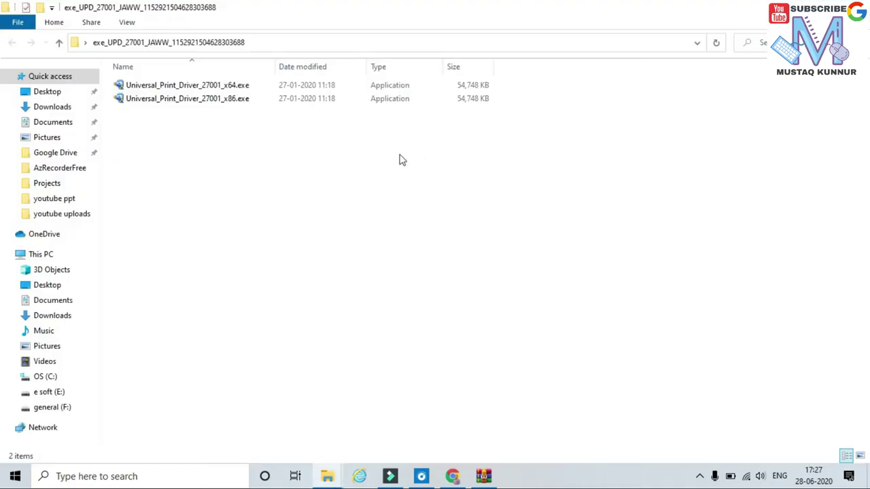
left_click(286, 183)
Run Universal_Print_Driver_27001_x64.exe from the extracted folder.
right_click(239, 92)
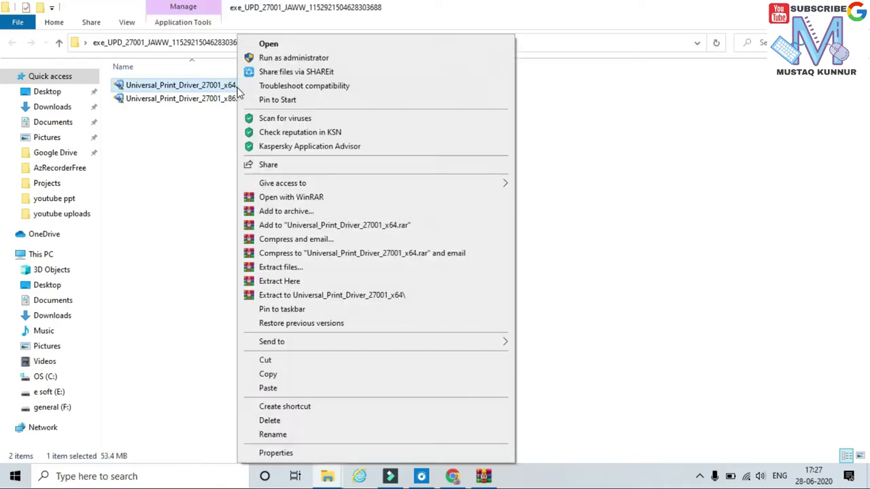
left_click(269, 46)
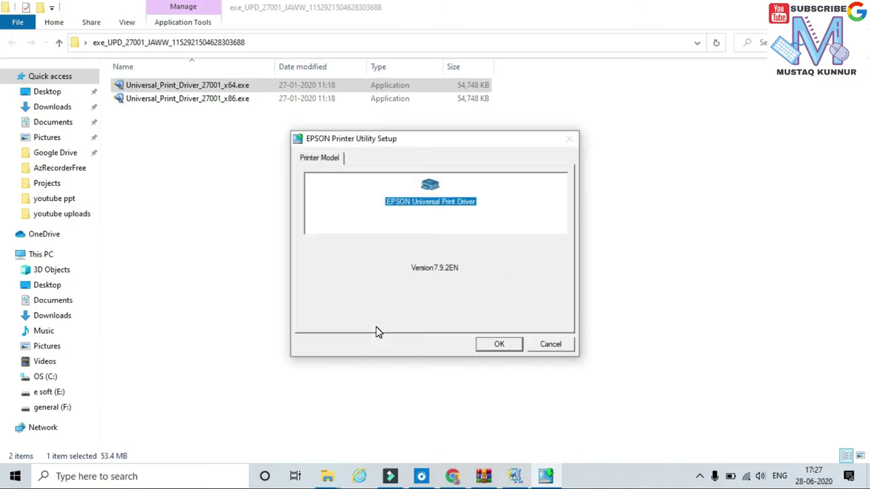
Confirm the EPSON Universal Print Driver model, choose English, and agree to the licence agreement.
left_click(496, 347)
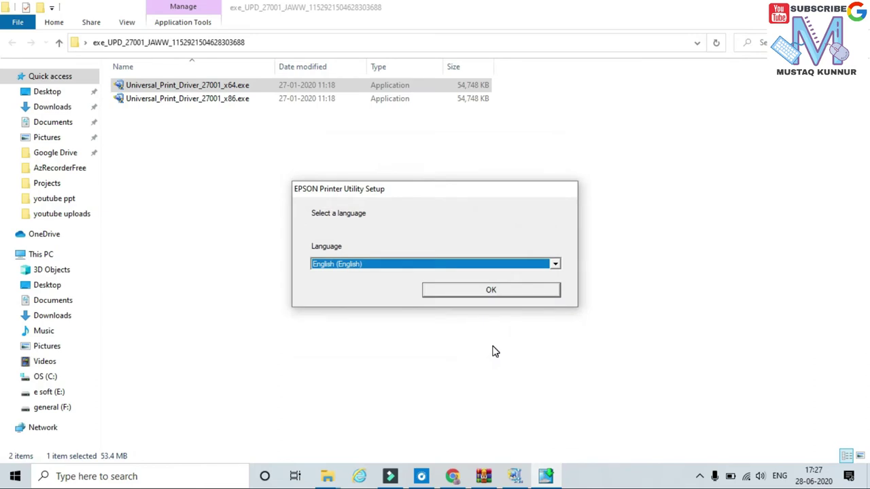
left_click(490, 295)
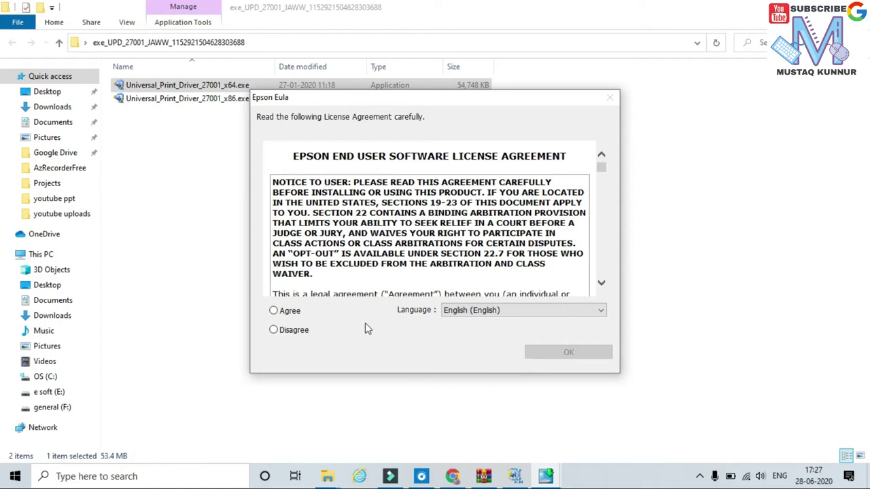
left_click(275, 312)
left_click(556, 357)
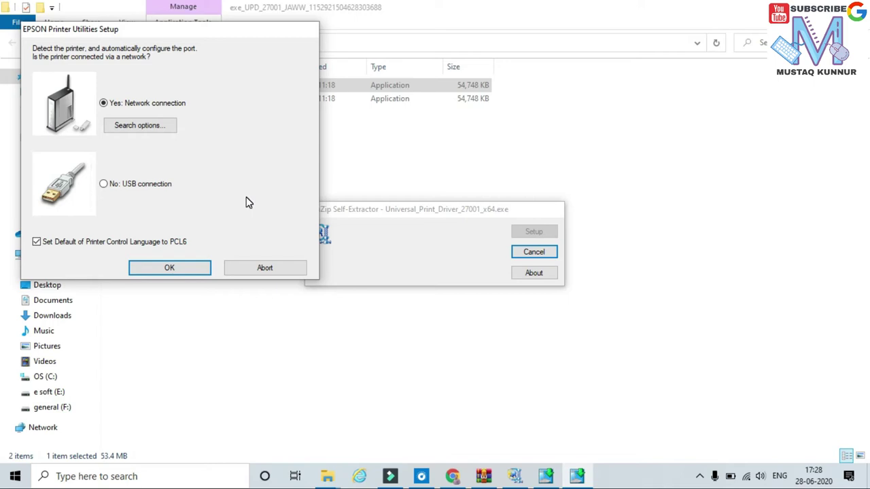
Choose 'No: USB connection', keeping 'Set as default printer' checked, and continue.
left_click(104, 185)
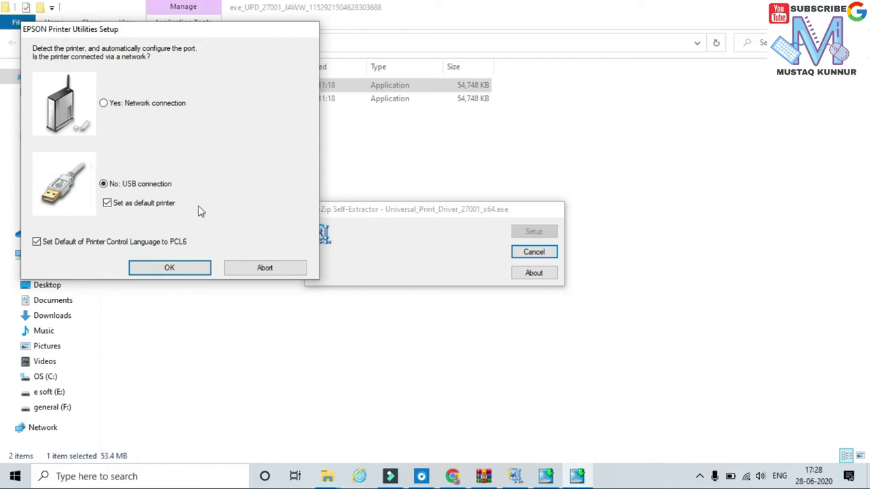
left_click(175, 272)
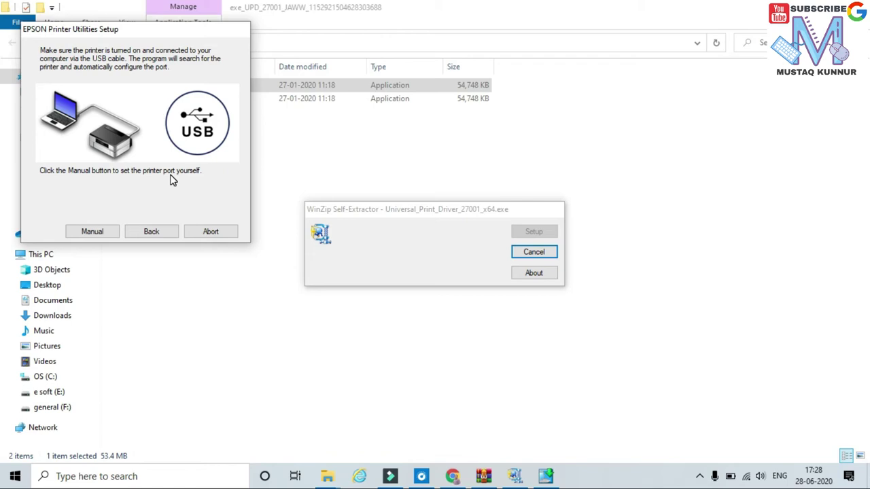
Manually assign the printer to port COM1, install, and dismiss the success message.
left_click(80, 236)
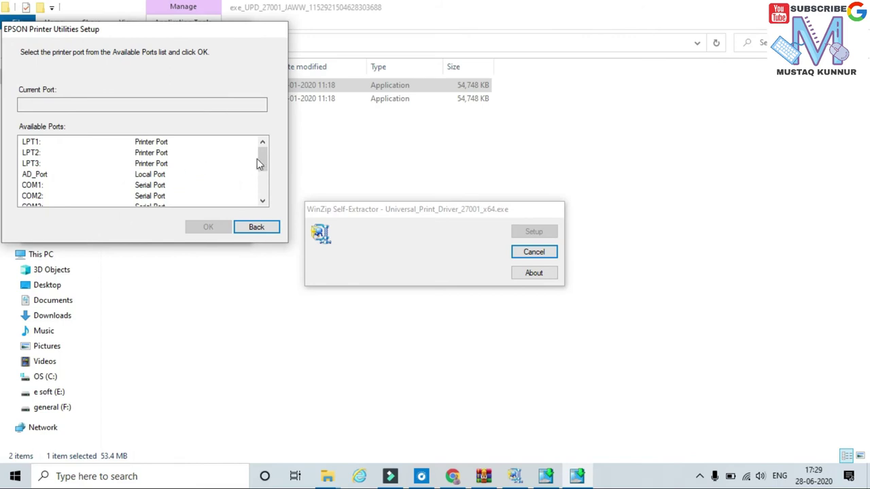
mouse_move(261, 159)
left_mouse_down()
mouse_move(262, 178)
mouse_move(262, 158)
left_mouse_up()
left_click(139, 186)
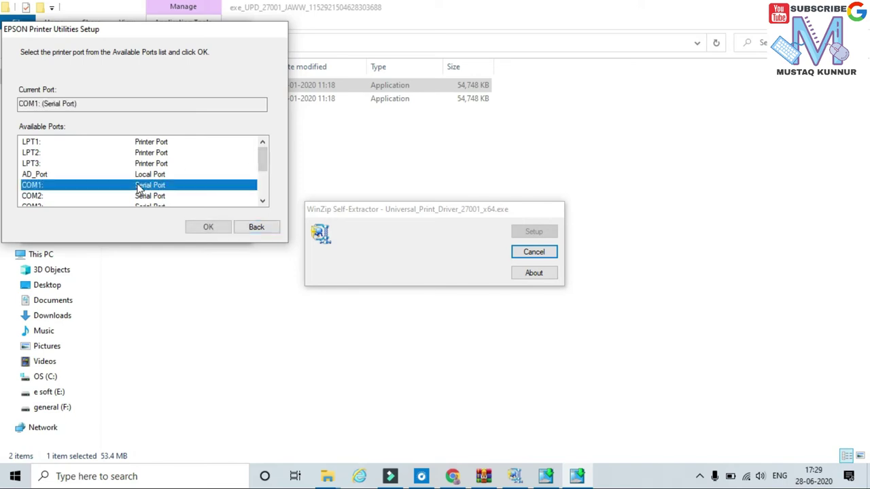
left_click(205, 229)
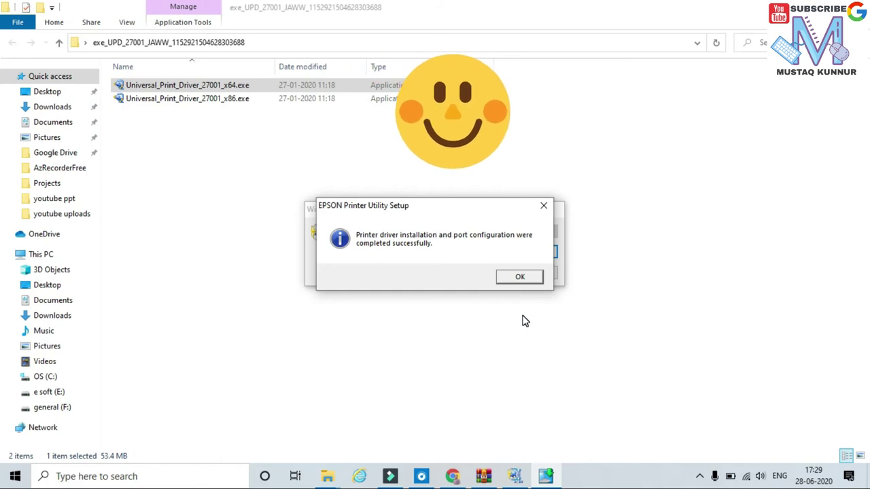
left_click(518, 278)
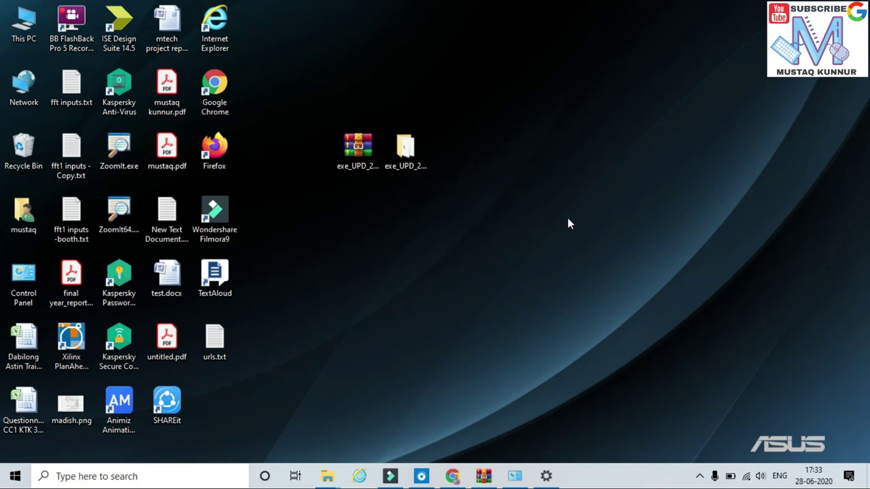
Search Windows for 'printer' and open the Printers & scanners best match.
left_click(129, 478)
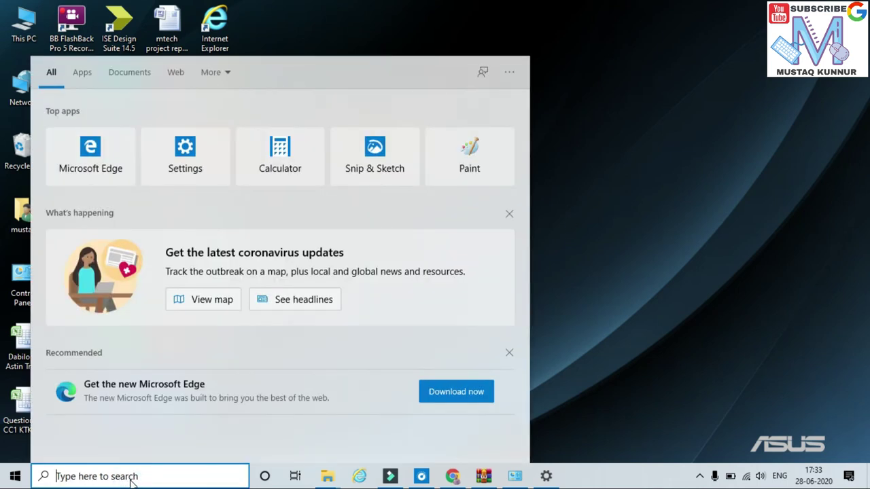
type("printer")
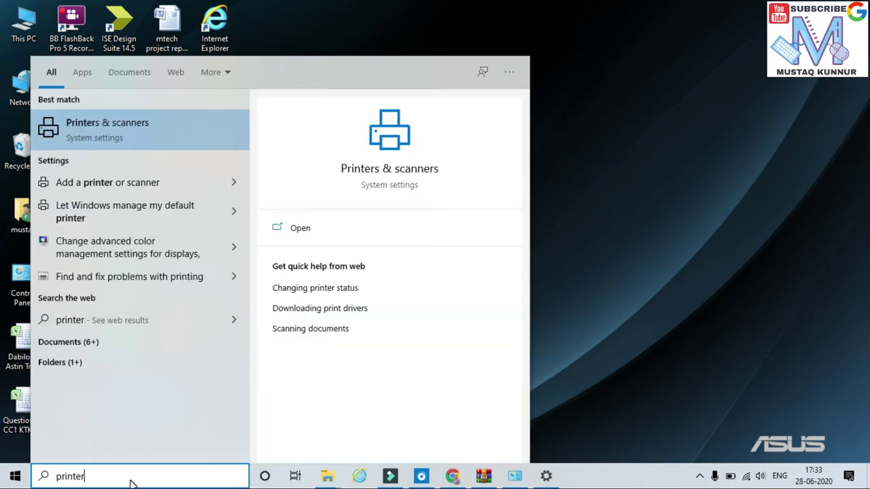
left_click(114, 129)
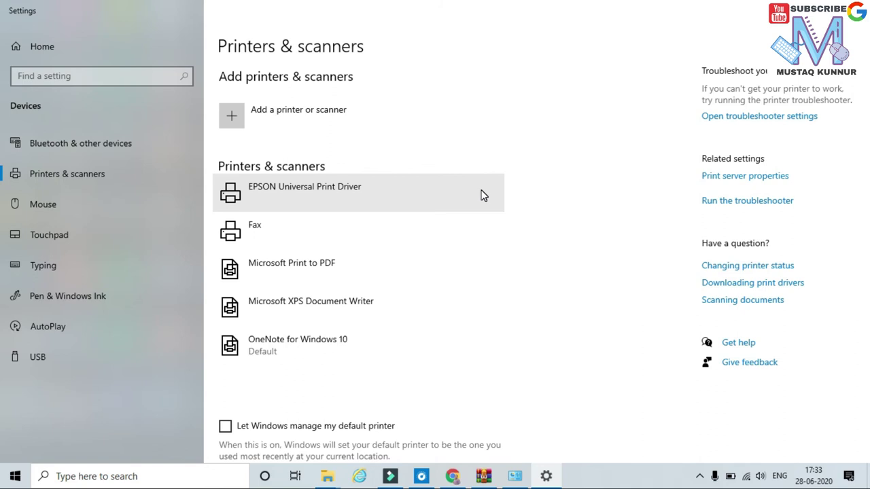
Set EPSON Universal Print Driver as default from its Manage page, then return to the printer list.
left_click(362, 191)
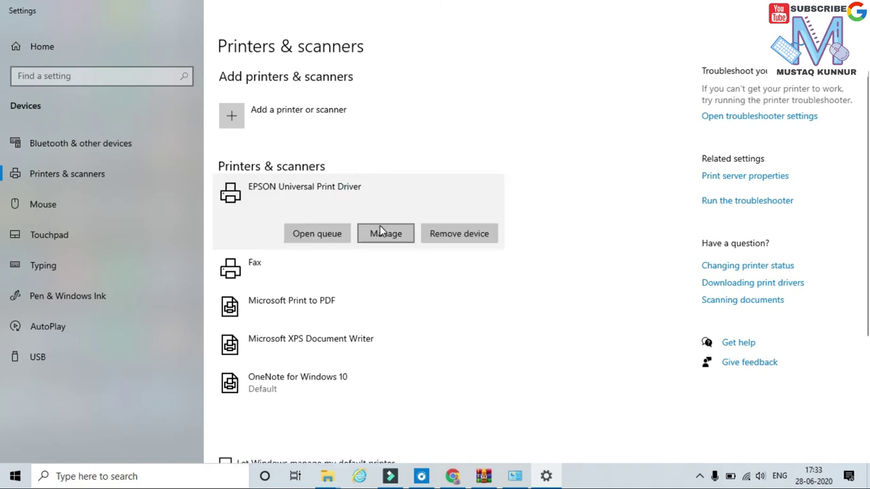
left_click(386, 237)
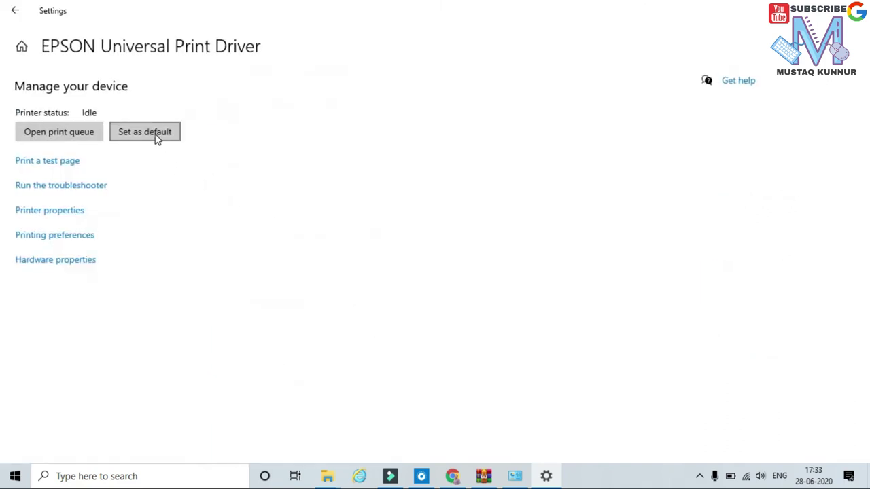
left_click(156, 138)
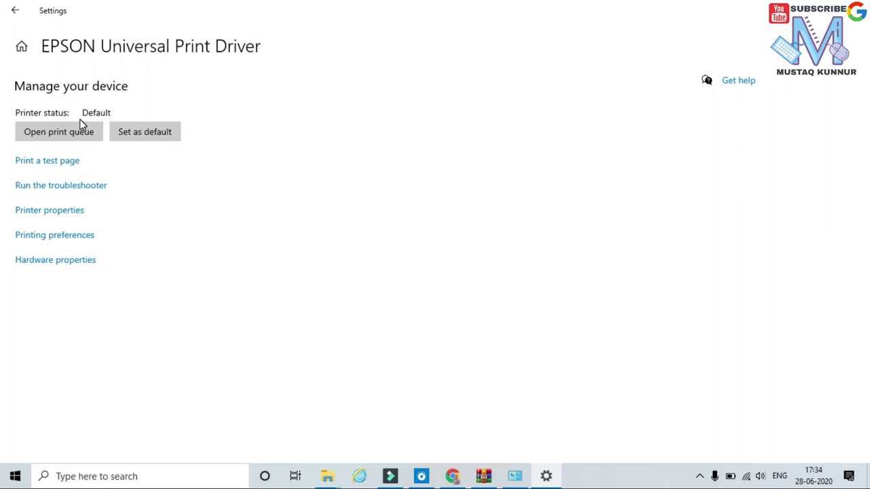
left_click(15, 10)
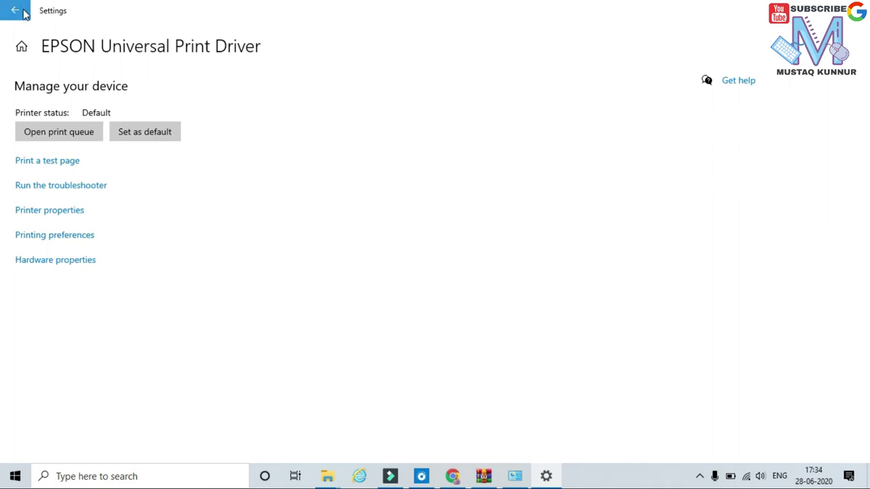